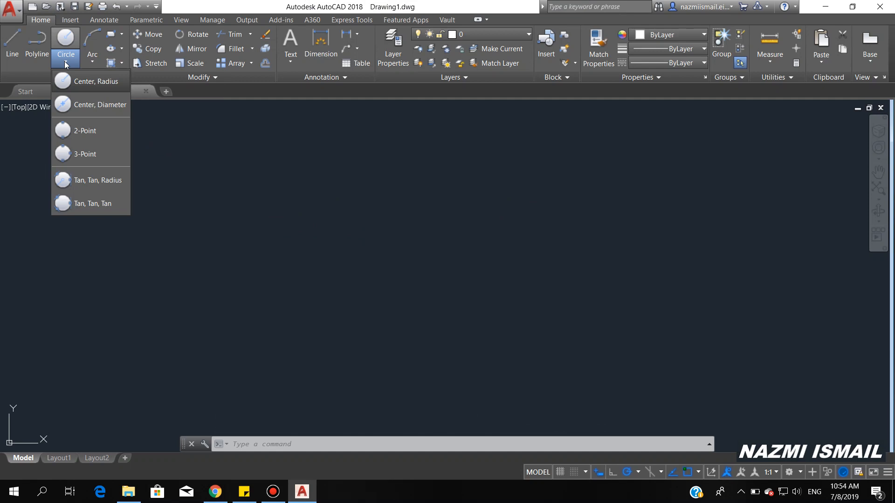
Step: Draw a circle by center and radius in the middle of the empty drawing, with a radius of 120
click(98, 82)
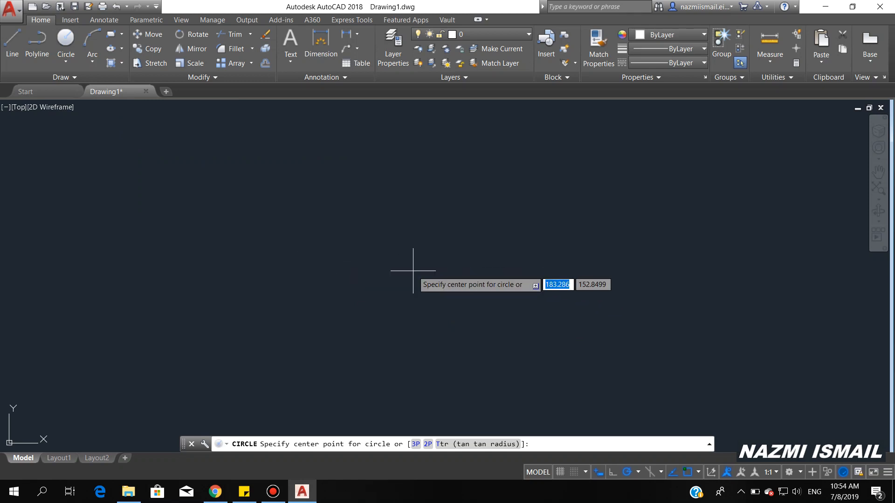
click(385, 260)
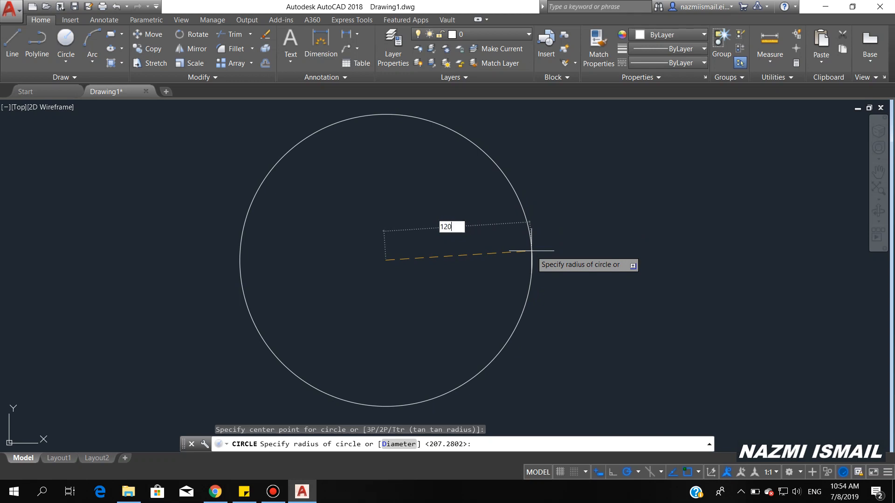
text(120)
key(Return)
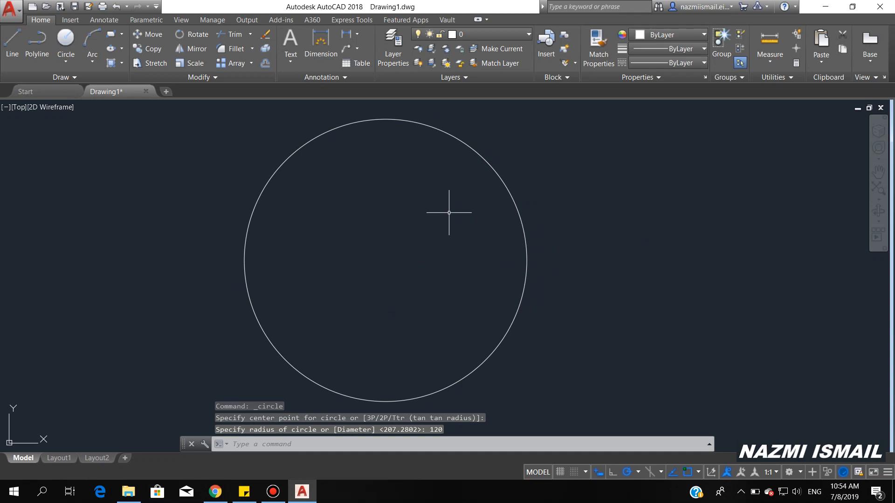
Step: Draw a circle by center and diameter in the empty area right of the first circle, with a diameter of 300
mouse_move(692, 270)
middle_down()
mouse_move(559, 290)
mouse_move(138, 294)
middle_up()
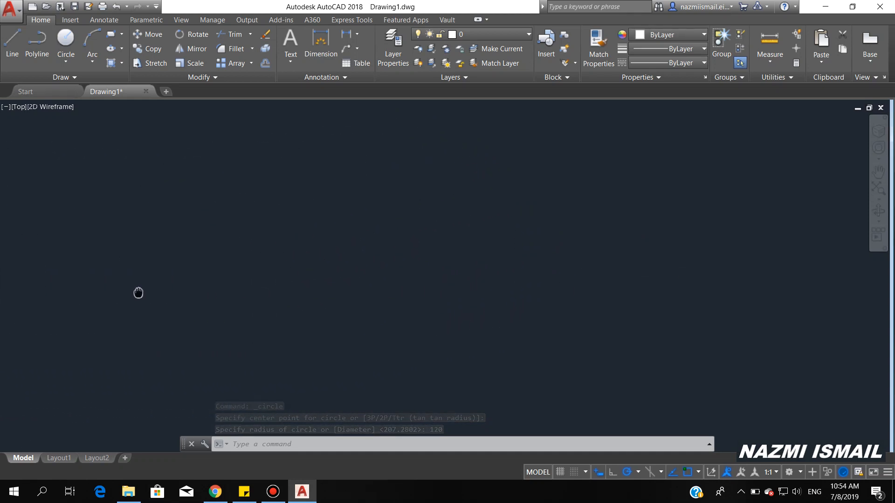
click(71, 57)
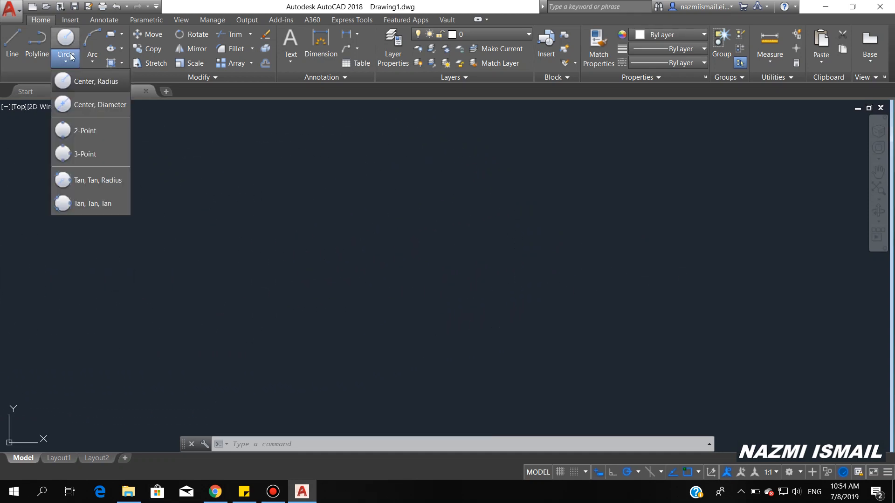
click(88, 105)
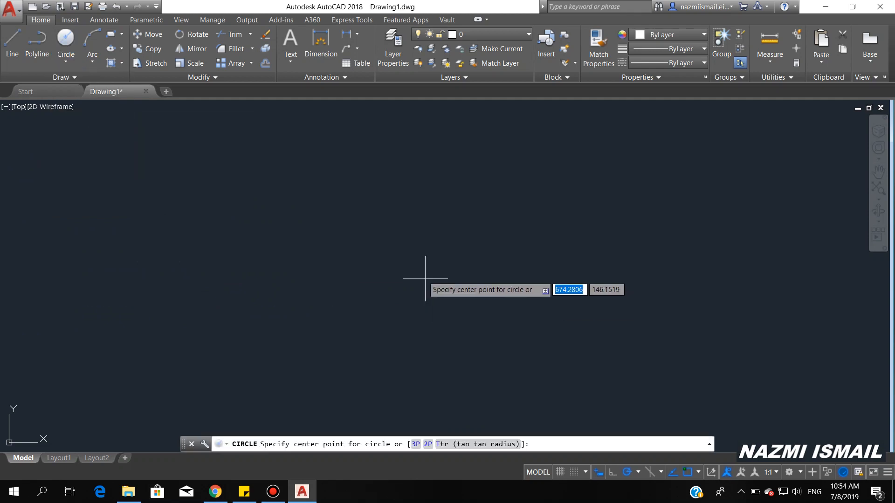
click(405, 259)
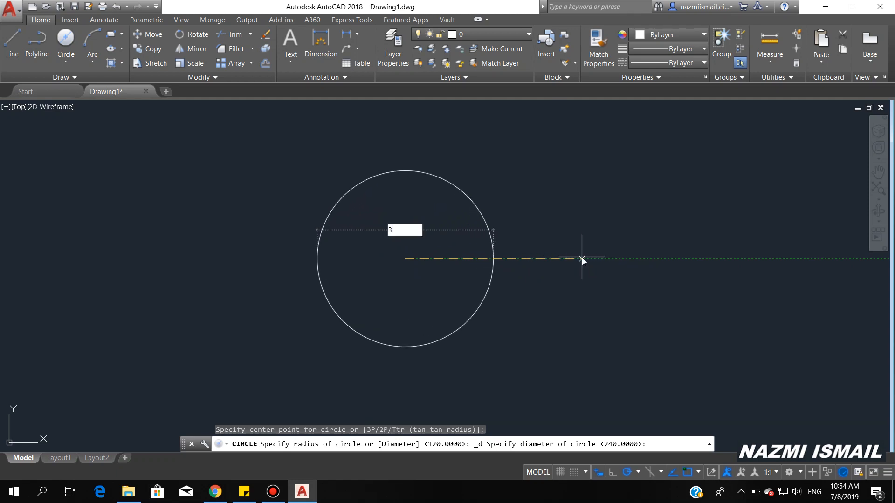
key(Return)
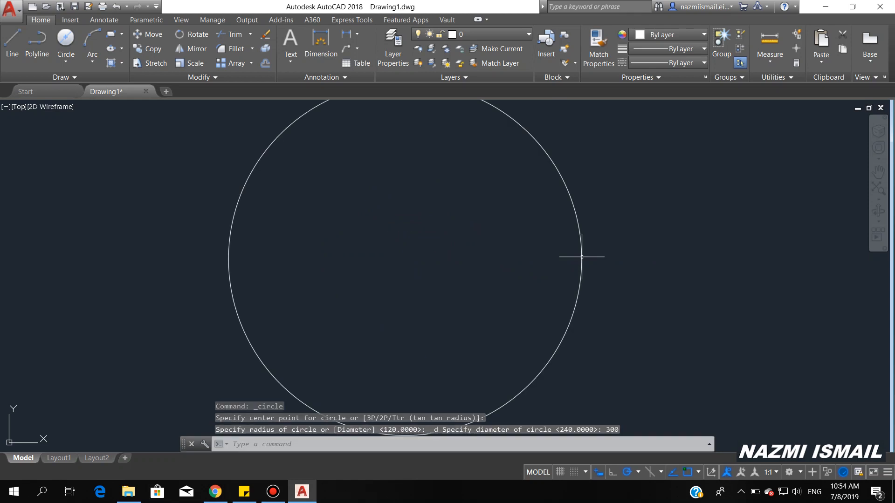
Step: Draw a 2-point circle right of the 300-diameter circle, using a vertical diameter about 154 long, from its top point to its bottom point
scroll(547, 332, down, 2)
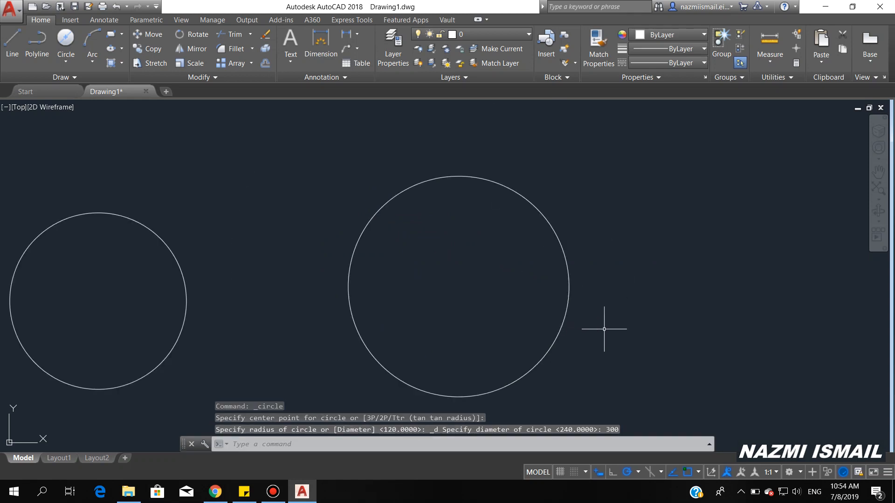
middle_drag(674, 322, 264, 331)
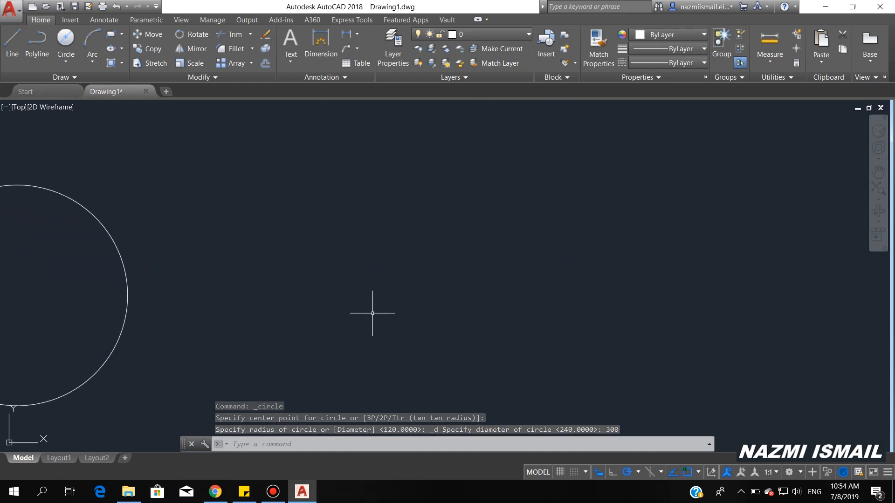
click(65, 63)
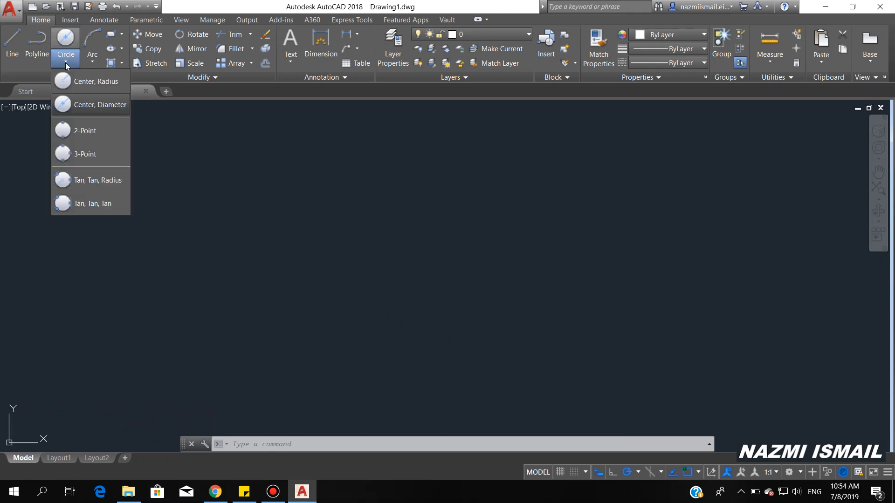
click(81, 133)
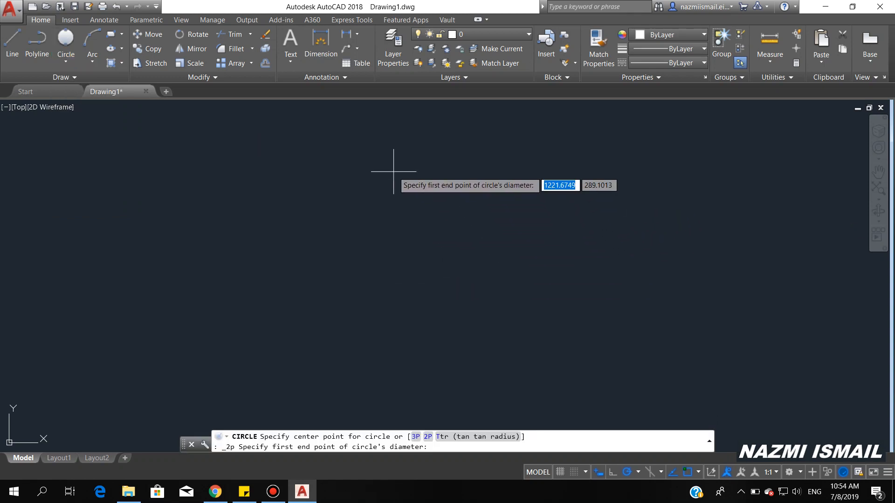
click(158, 184)
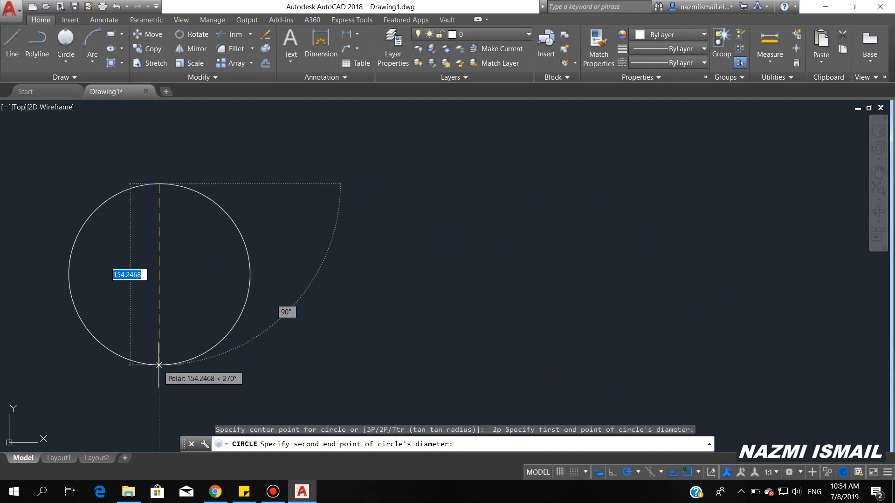
click(159, 365)
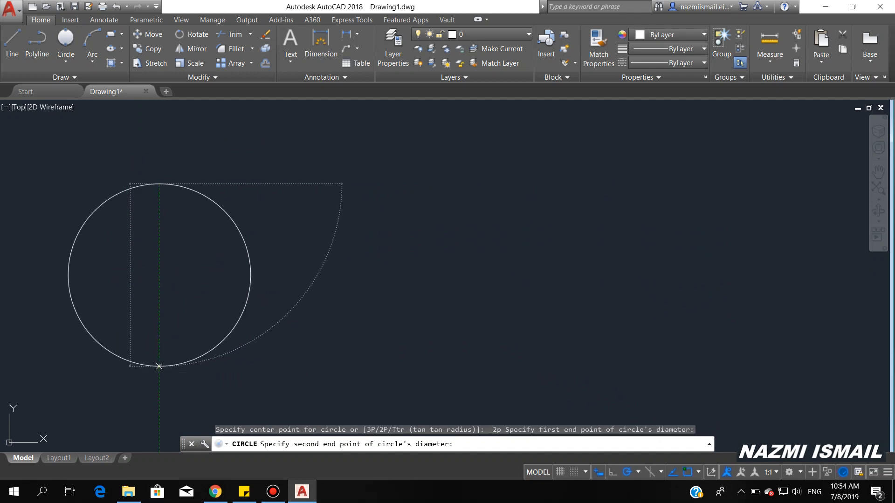
Step: Draw another 2-point circle to the right of the previous one, picking the ends of a roughly horizontal diameter
click(65, 60)
click(93, 134)
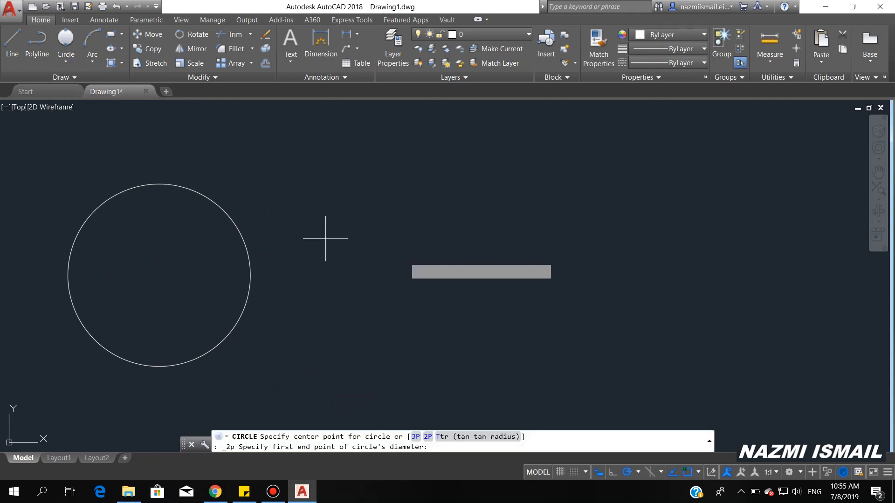
click(469, 256)
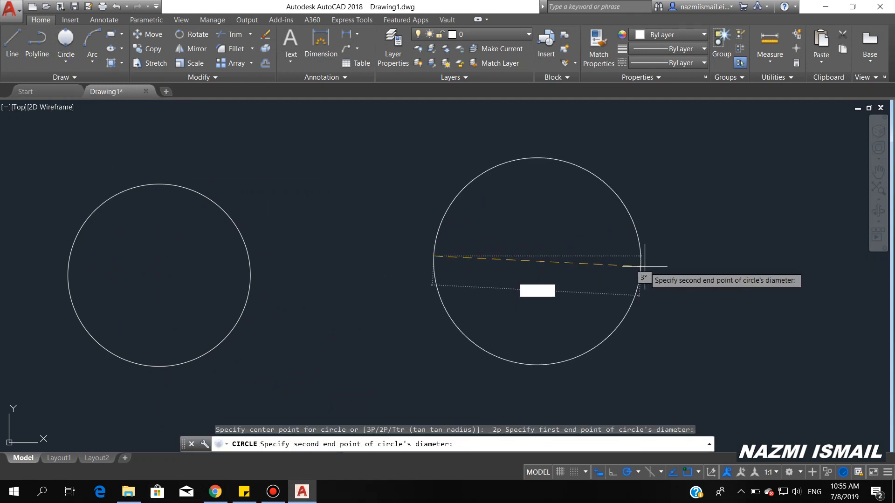
click(647, 253)
Step: Draw a 3-point circle in the empty area farther right, through freely picked points on its left, upper right and lower right
middle_drag(754, 256, 43, 266)
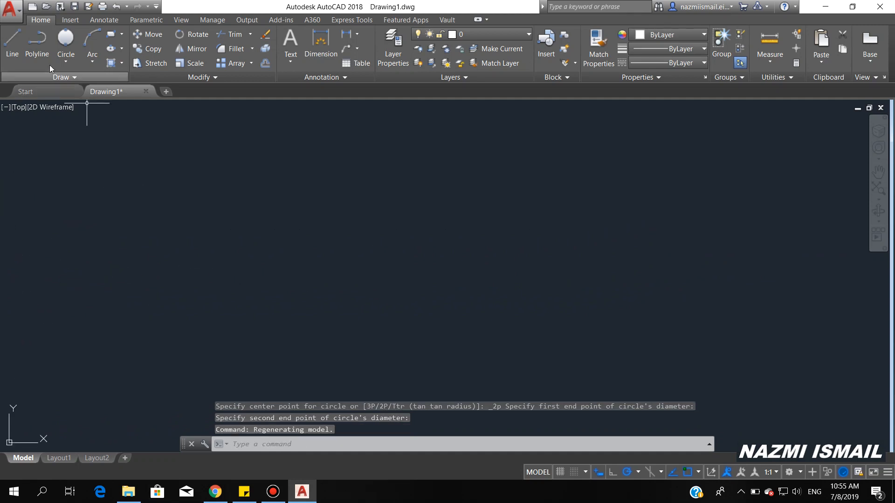
click(67, 61)
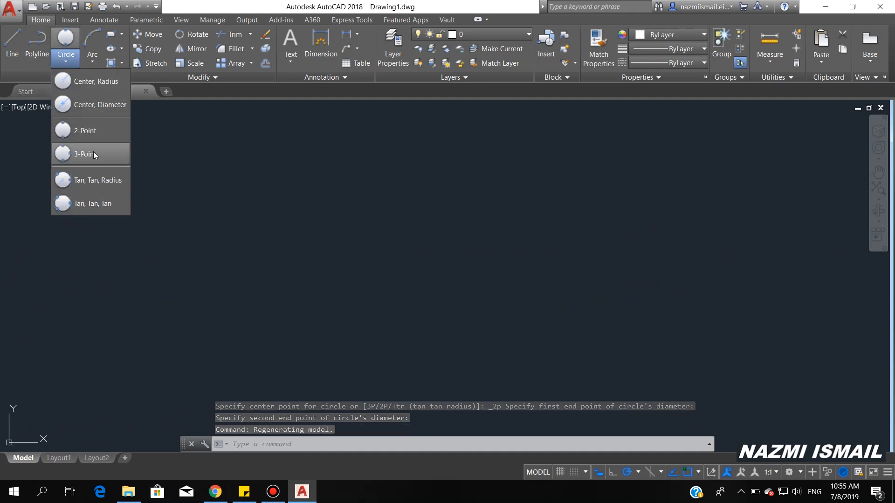
click(76, 155)
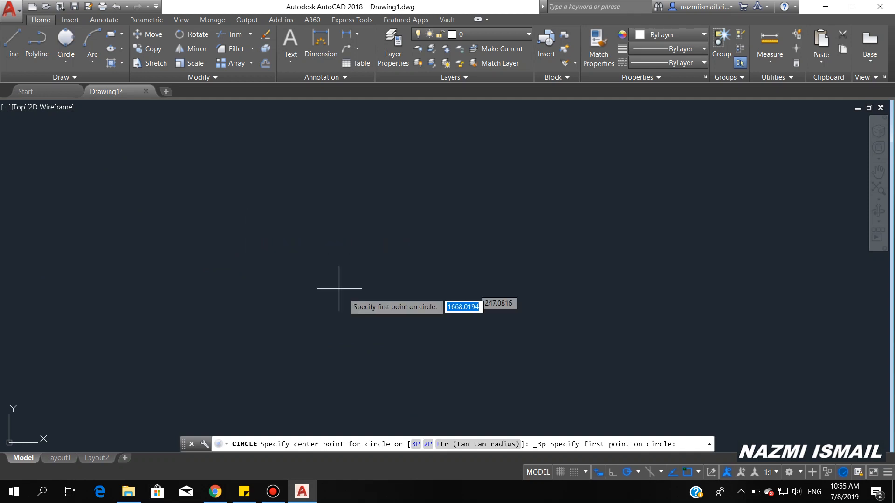
click(194, 269)
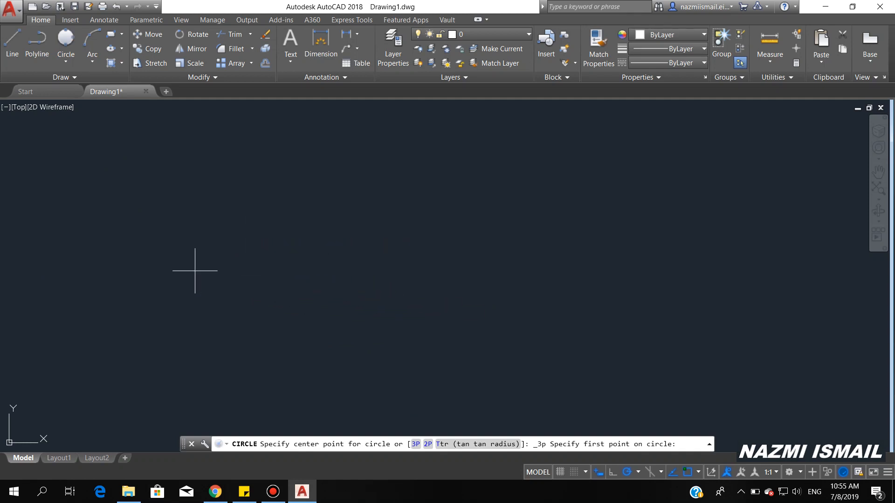
click(401, 151)
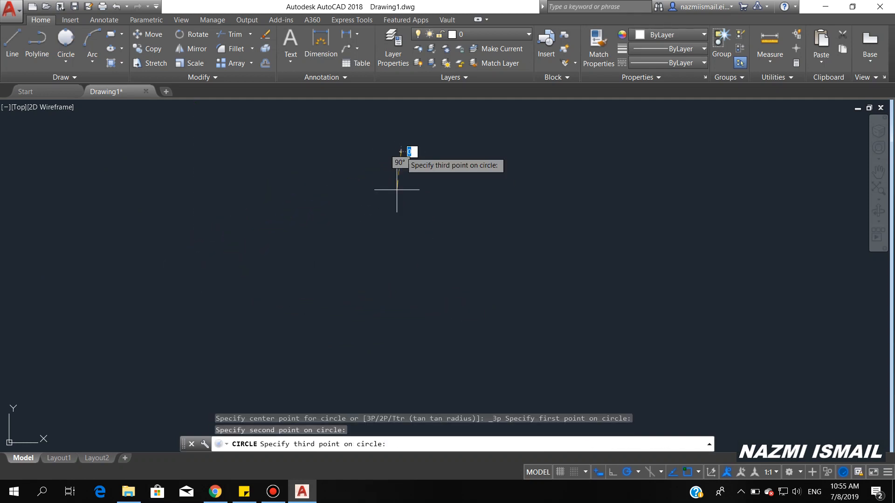
click(399, 391)
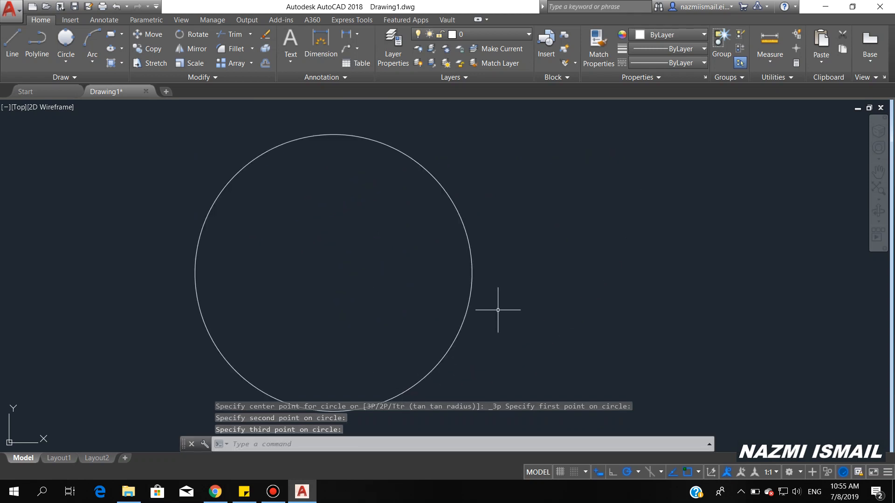
Step: Draw an open three-sided polyline right of the 3-point circle, with a top side about 190 long, a vertical left side and a horizontal bottom side
middle_drag(453, 275, 445, 260)
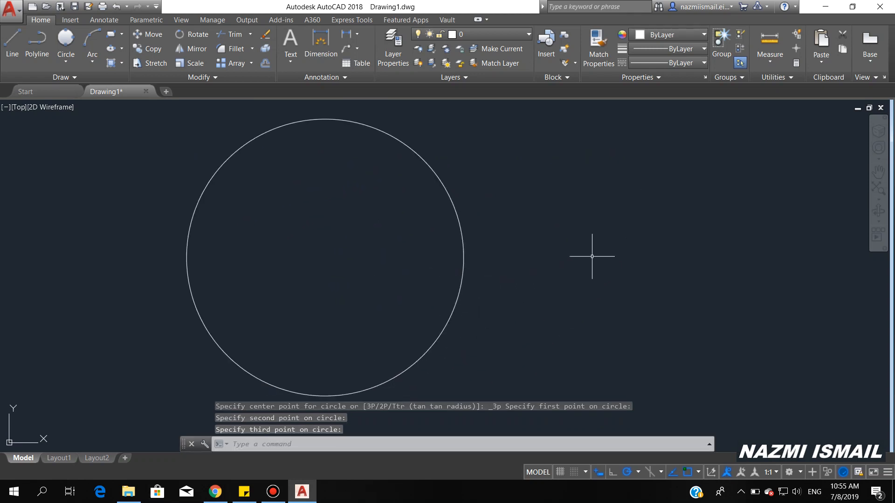
mouse_move(592, 257)
middle_down()
mouse_move(350, 270)
mouse_move(50, 270)
middle_up()
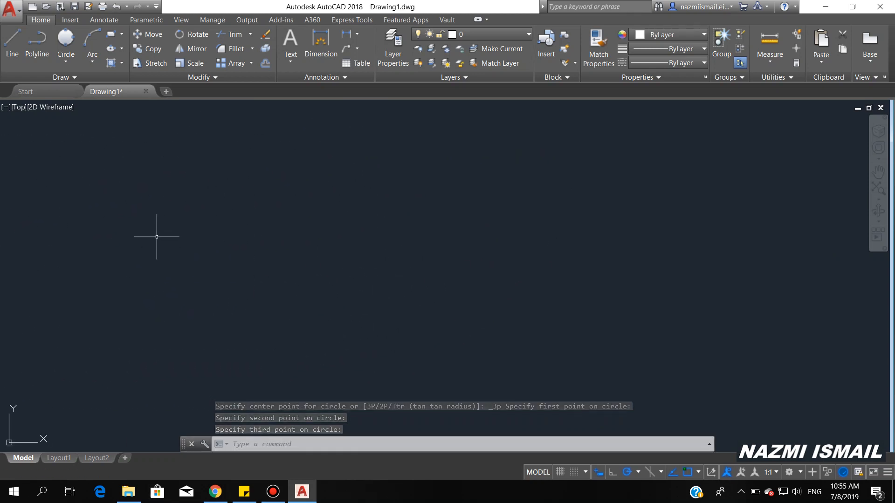
click(32, 35)
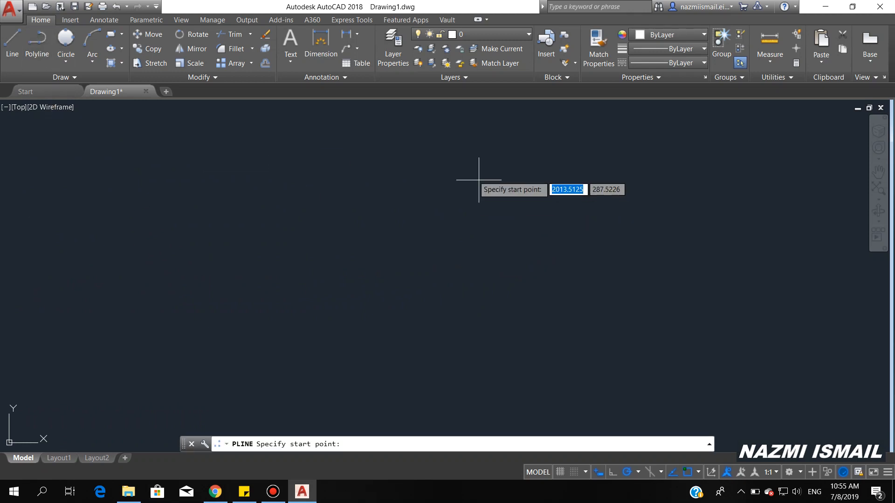
click(416, 154)
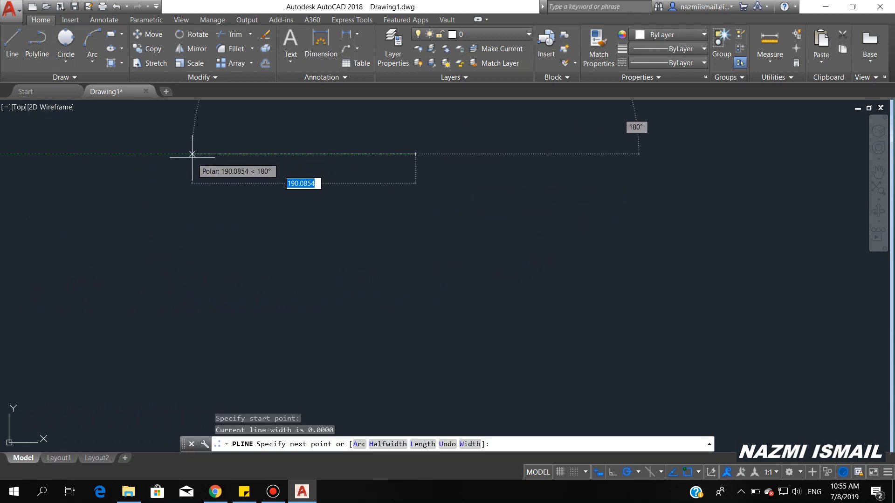
click(192, 154)
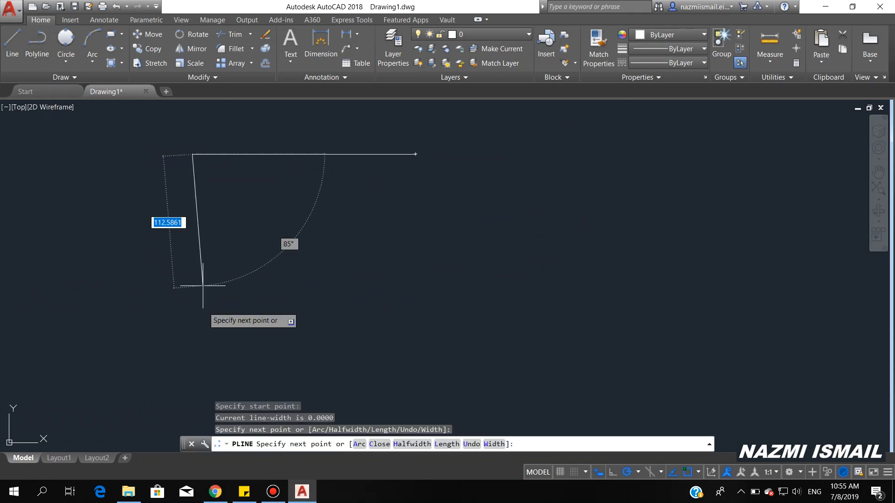
click(190, 366)
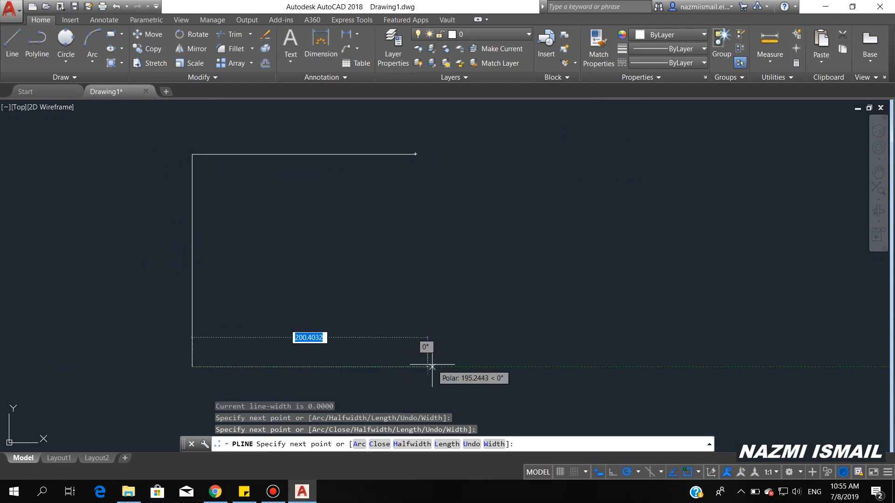
click(412, 367)
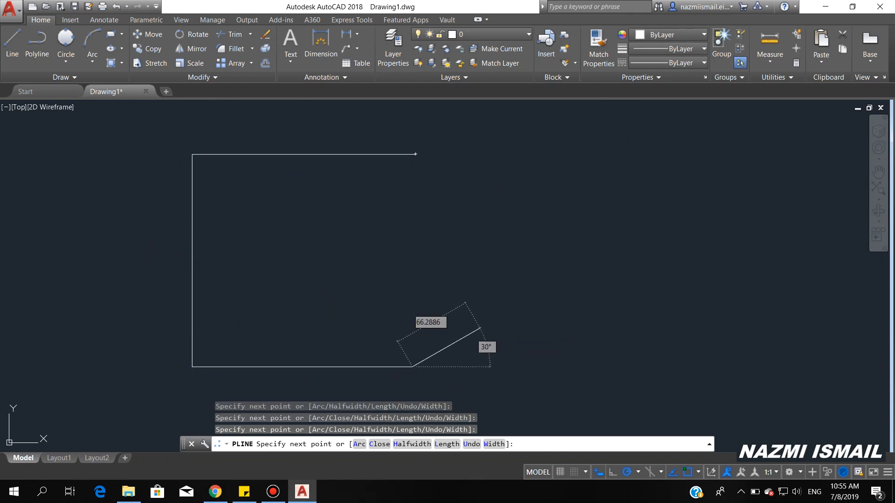
key(Escape)
Step: Draw a 3-point circle inside the open polyline, touching its top, left and bottom sides
click(62, 58)
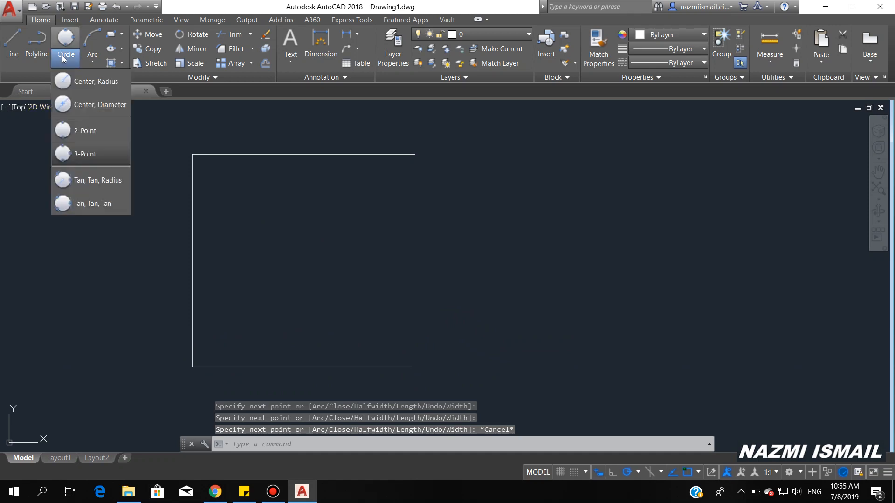
click(89, 152)
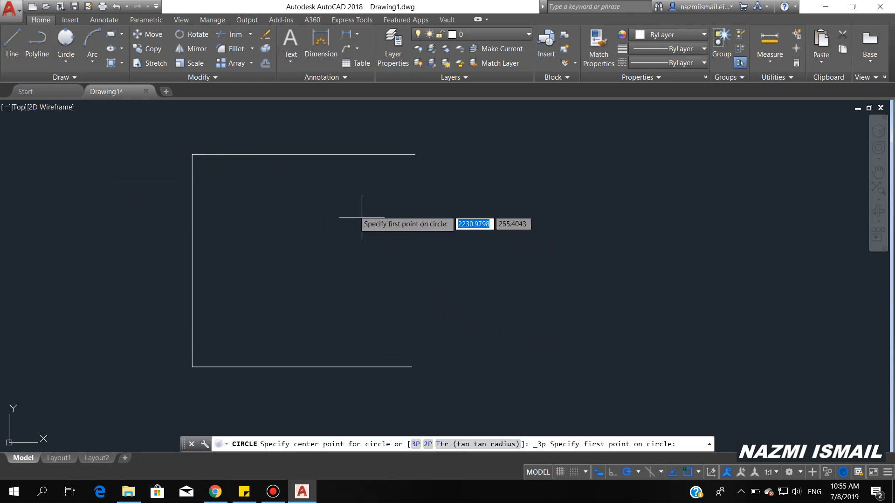
click(304, 154)
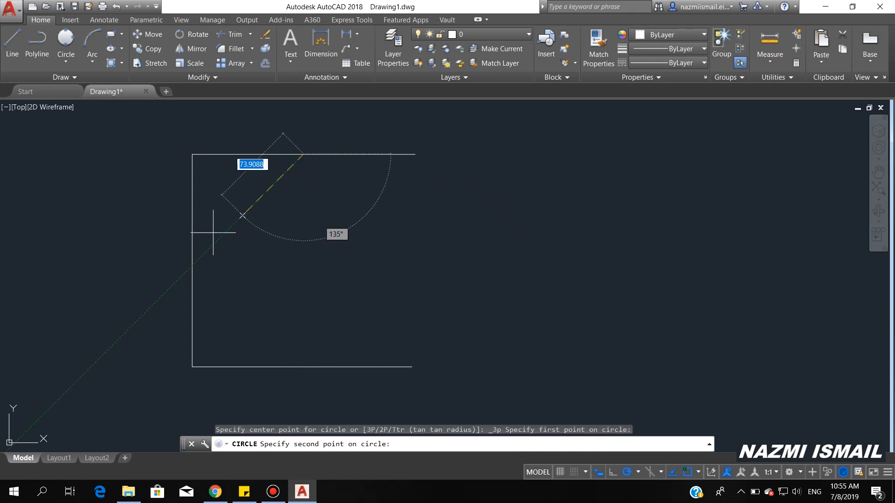
click(192, 265)
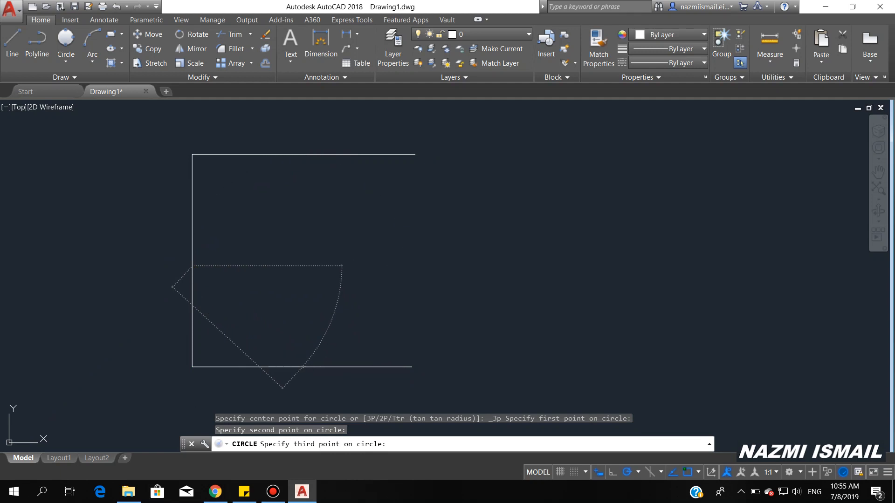
click(316, 364)
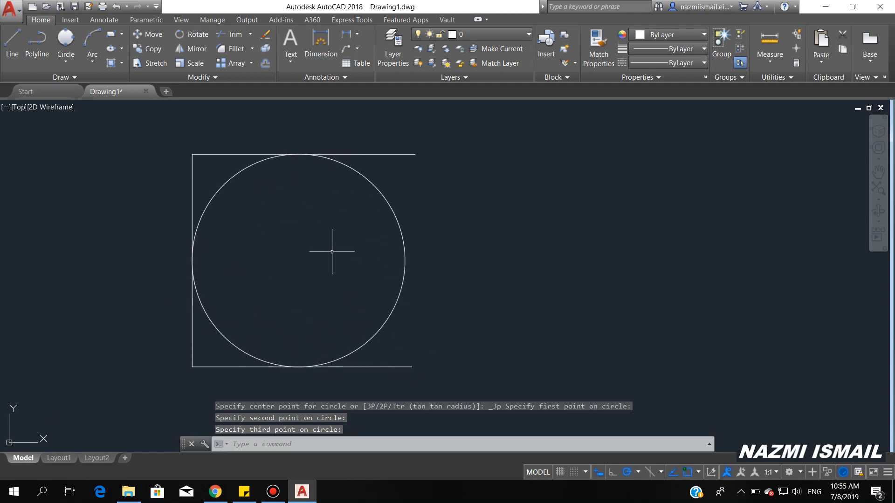
Step: Draw a center-radius circle with a radius of about 48 in the empty area right of the open polyline
middle_drag(563, 303, 113, 308)
click(66, 59)
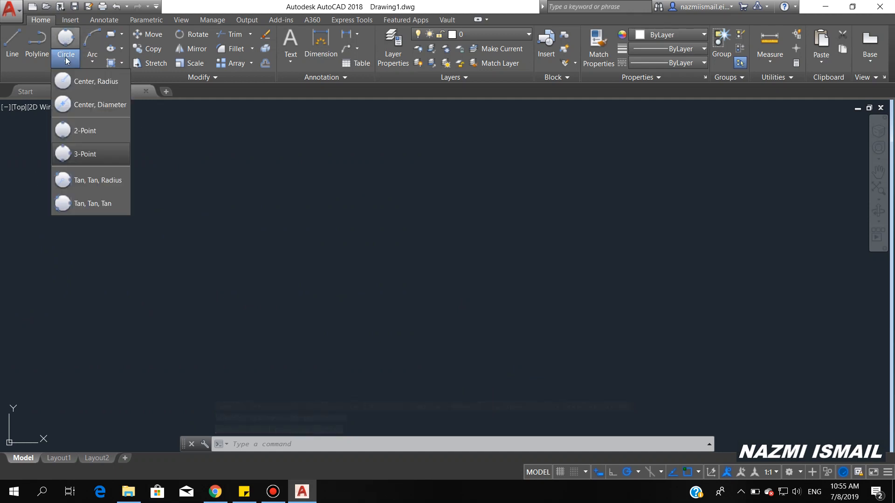
click(67, 59)
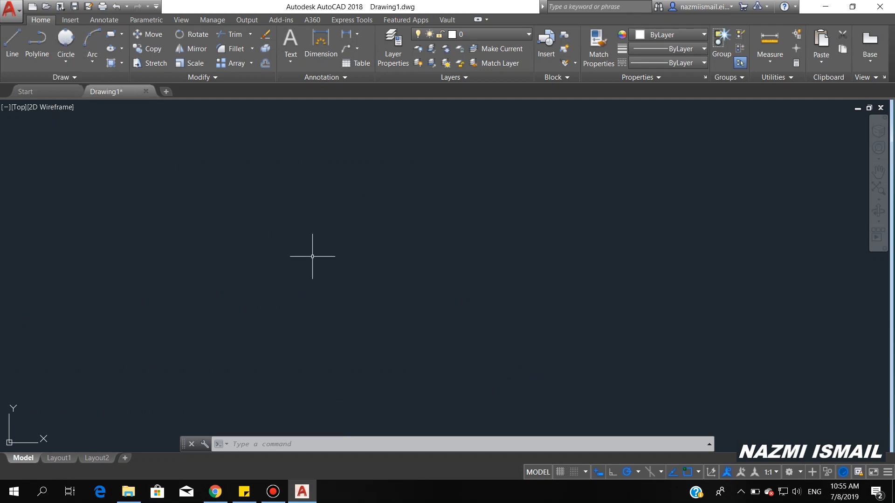
key(Escape)
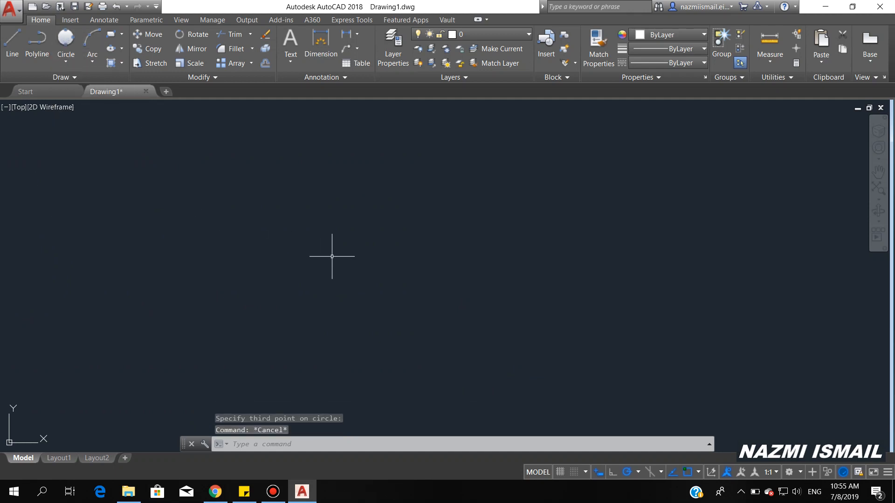
text(c)
key(Return)
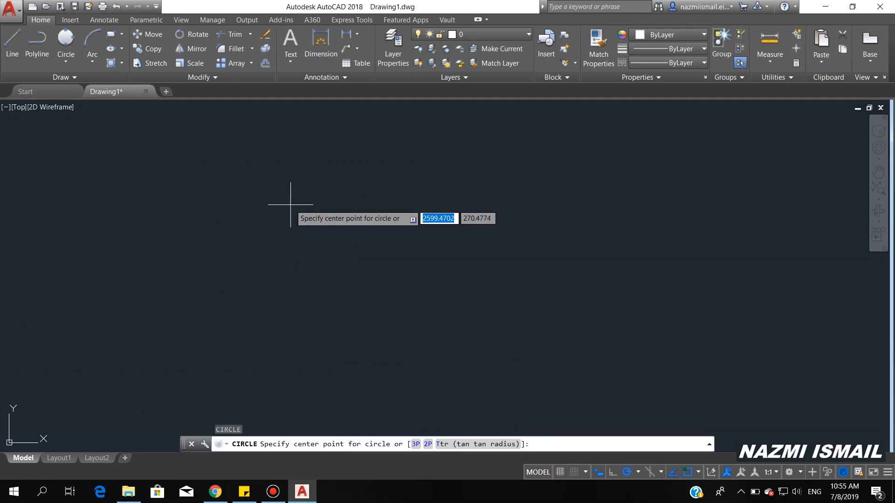
click(317, 204)
click(371, 180)
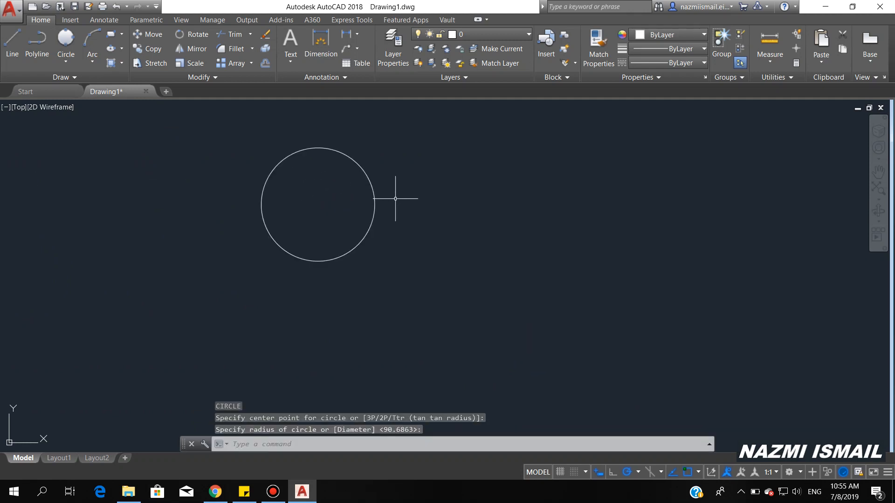
Step: Draw a second center-radius circle, radius about 59, to the lower right of the previous circle and clear of it
key(Return)
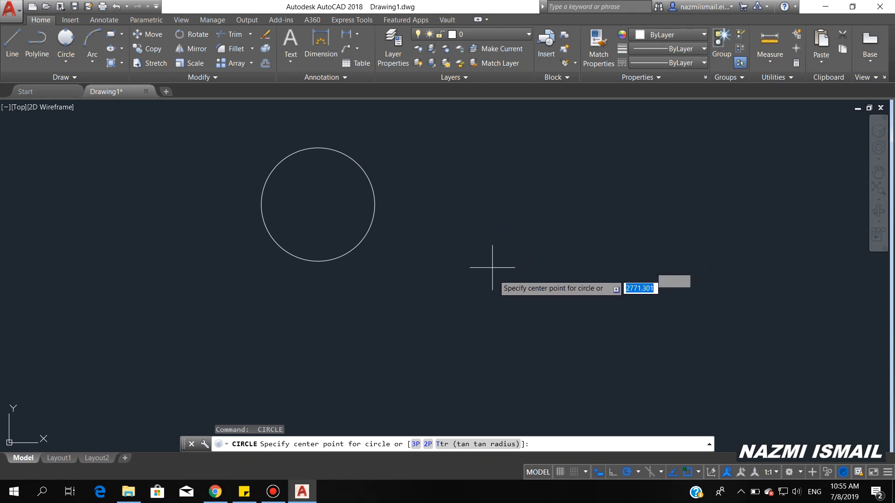
click(512, 287)
click(567, 246)
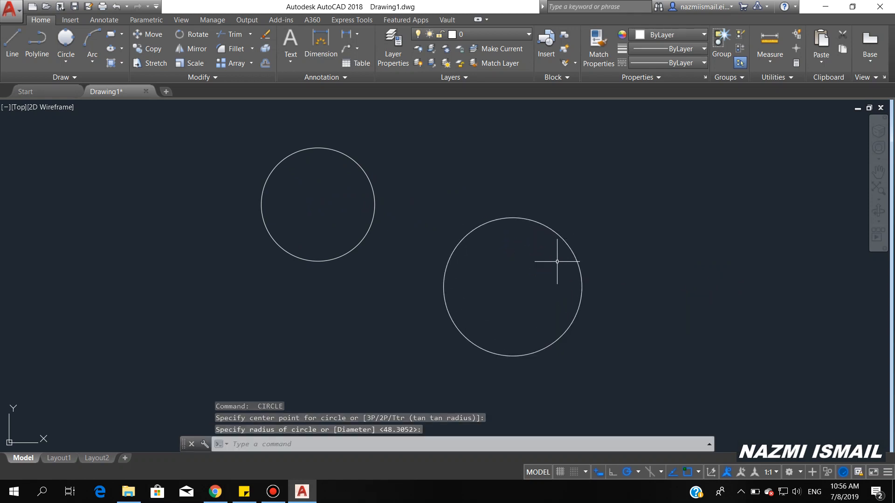
Step: Draw a Tan, Tan, Radius circle of radius 90, tangent to the upper circle's bottom and the lower-right circle's left side
click(68, 60)
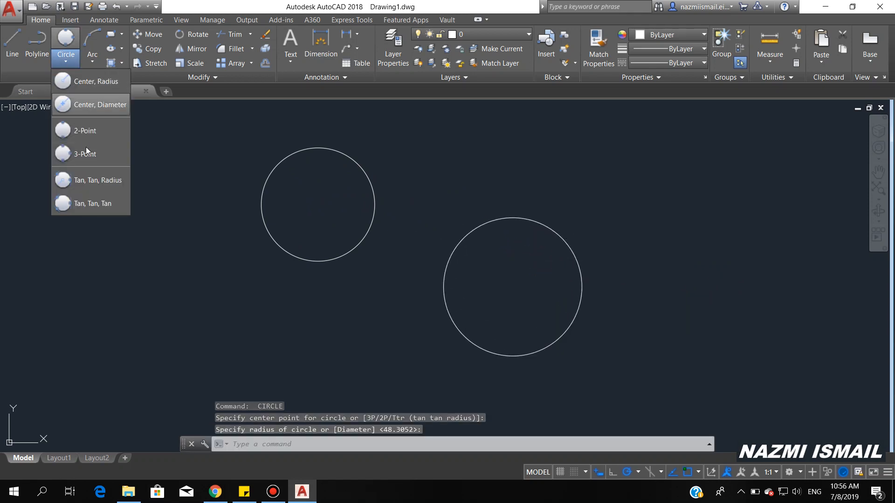
click(90, 181)
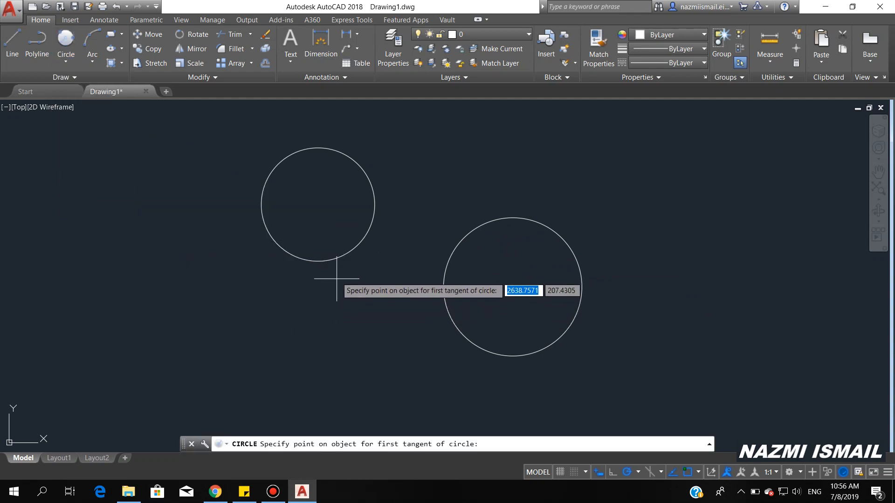
click(332, 261)
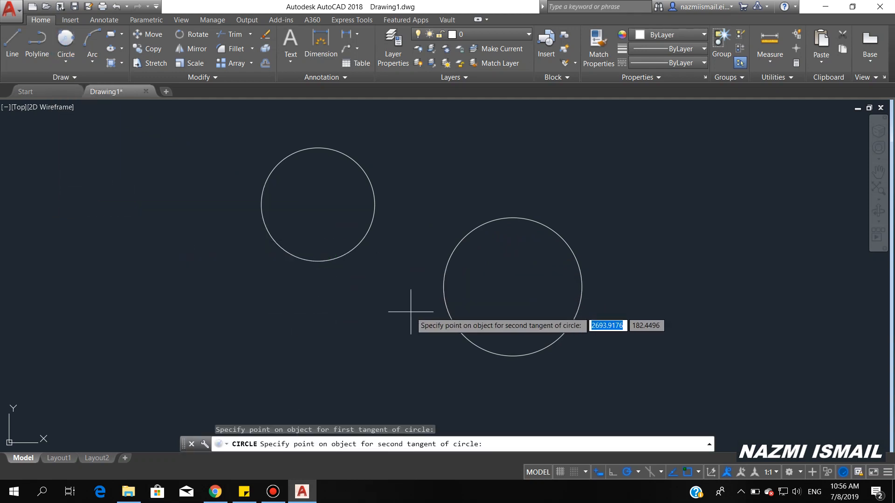
click(450, 319)
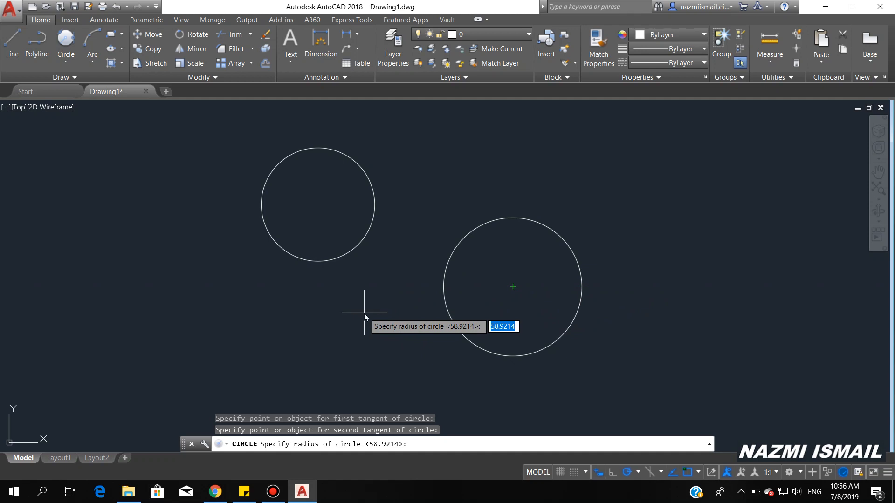
text(90)
key(Return)
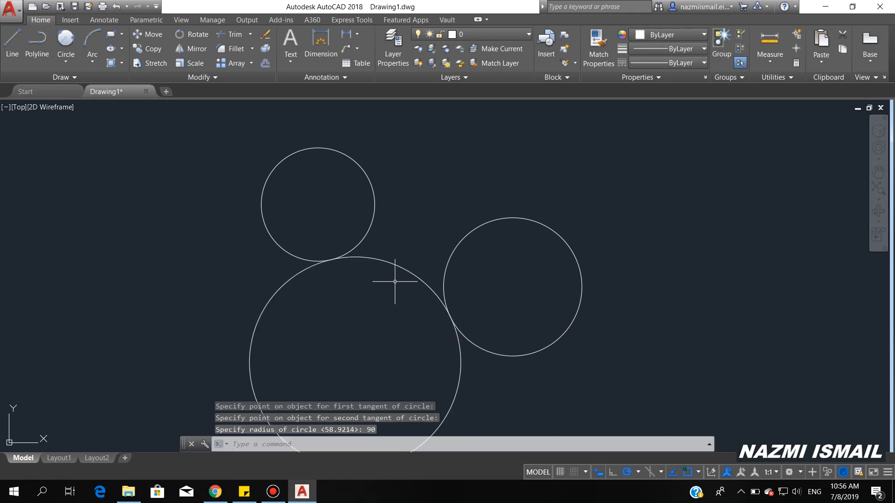
scroll(401, 278, down, 2)
scroll(393, 361, up, 2)
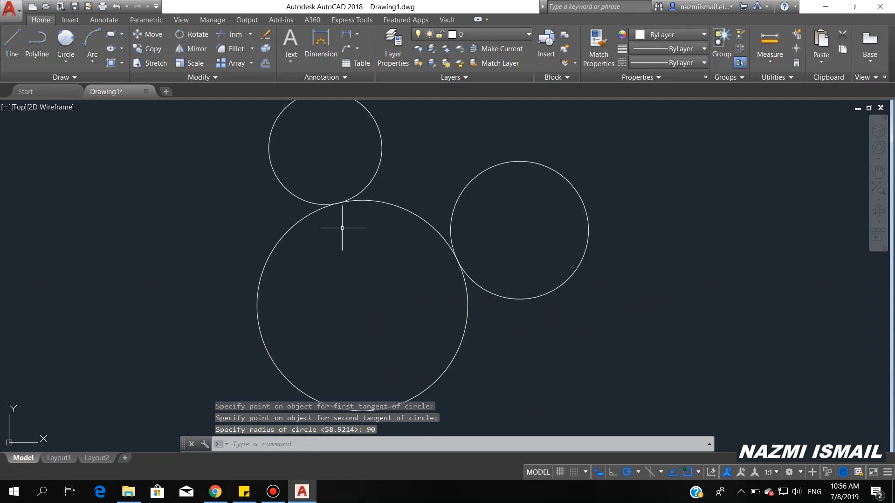
click(441, 238)
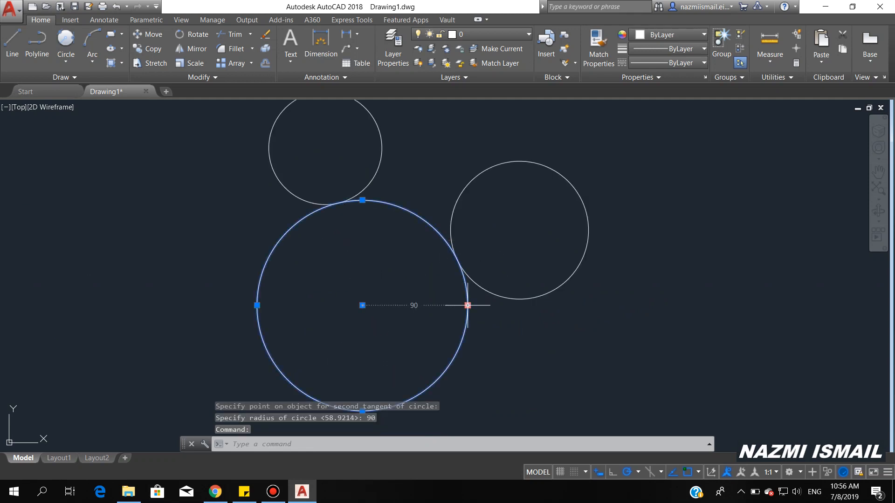
key(Escape)
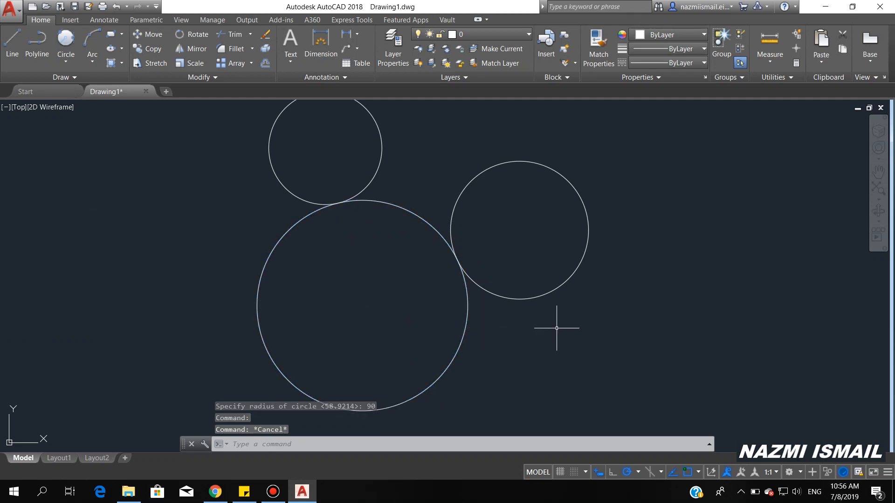
Step: Draw two connected lines in the empty area farther right: a horizontal top line and a vertical line down from its right end
mouse_move(631, 297)
middle_down()
mouse_move(474, 323)
mouse_move(177, 314)
middle_up()
middle_drag(267, 293, 178, 293)
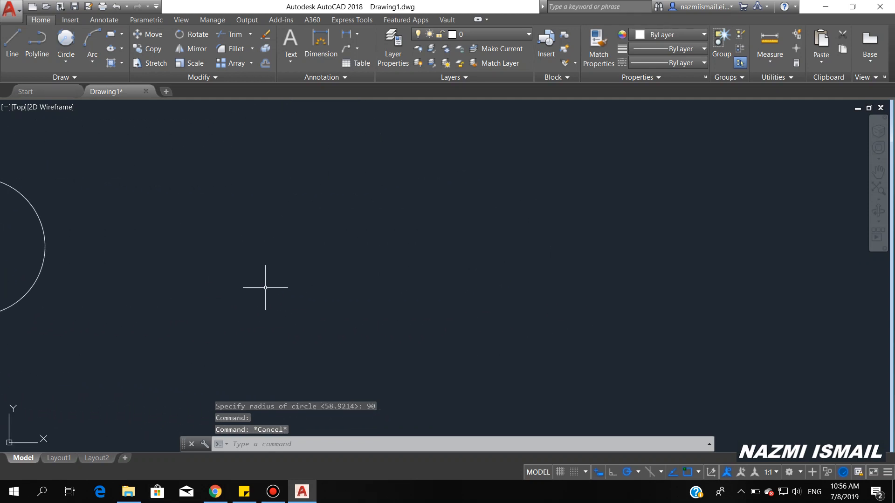
text(l)
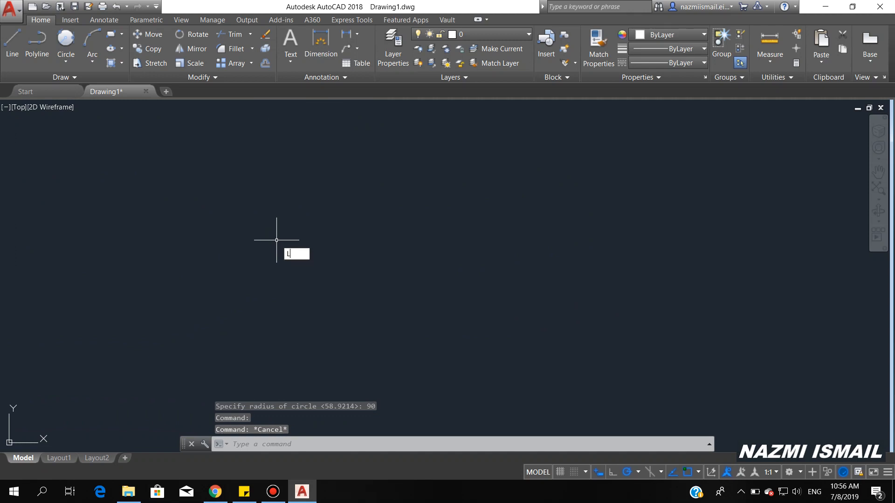
key(Return)
click(283, 177)
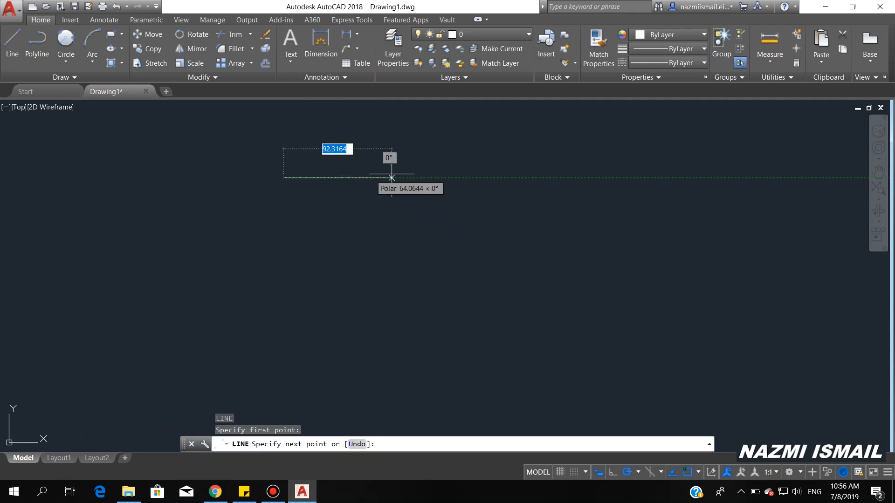
click(541, 178)
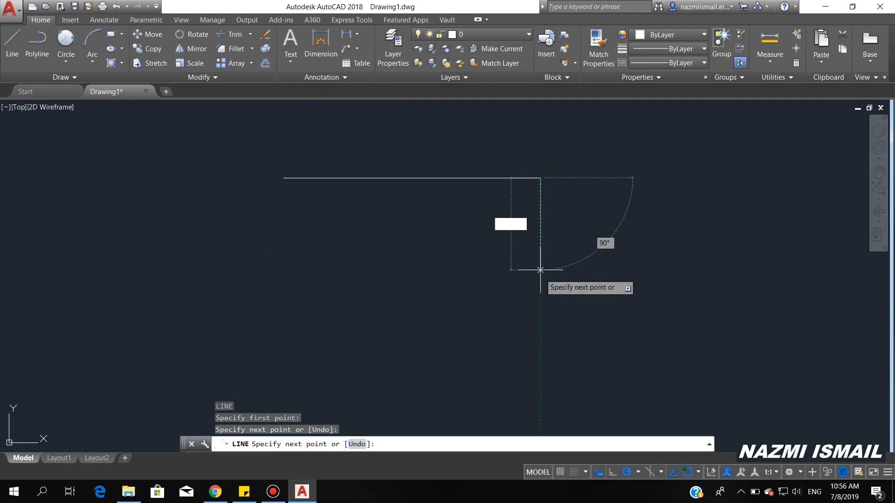
click(542, 330)
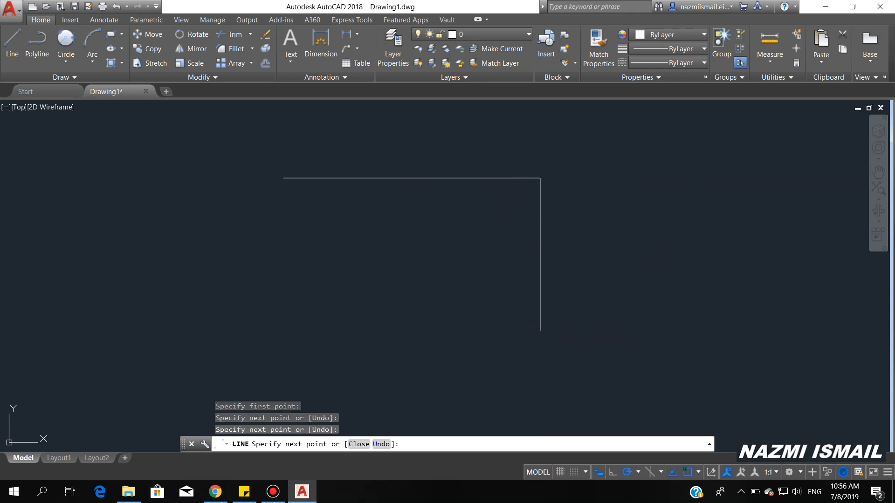
key(Escape)
Step: Draw a Tan, Tan, Radius circle of radius 100 tangent to the horizontal top line and the vertical right line
click(66, 62)
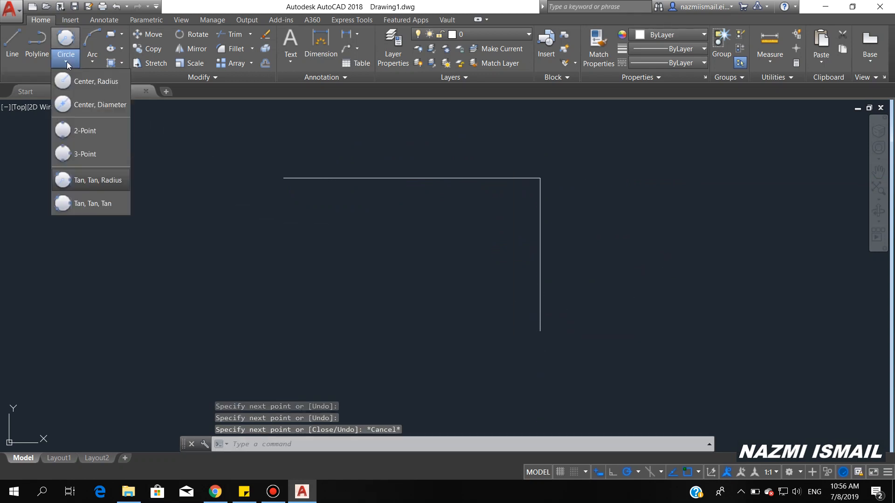
click(90, 178)
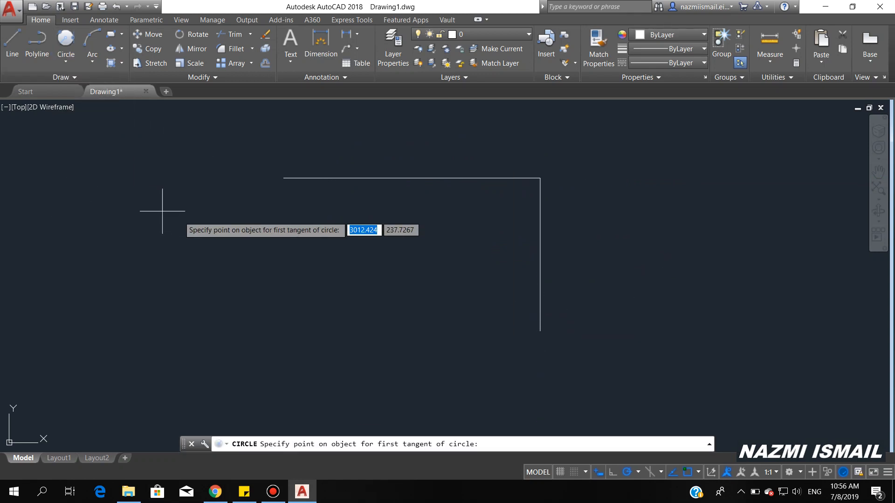
click(472, 178)
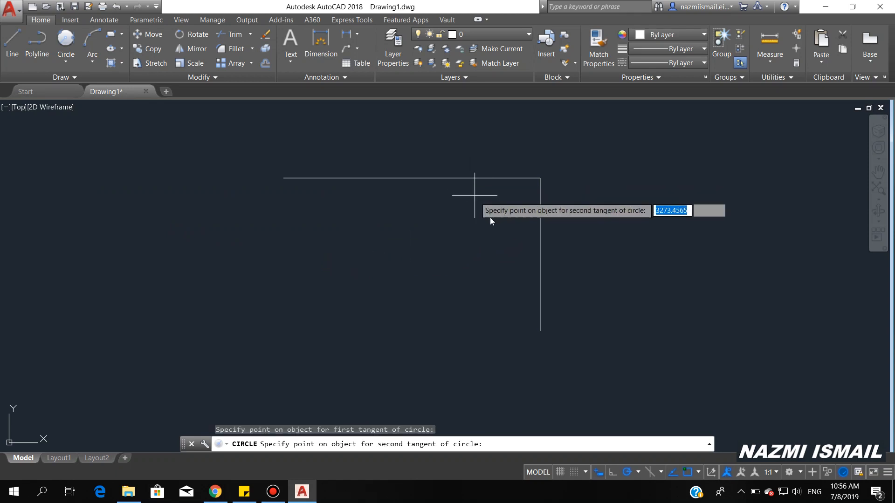
click(539, 254)
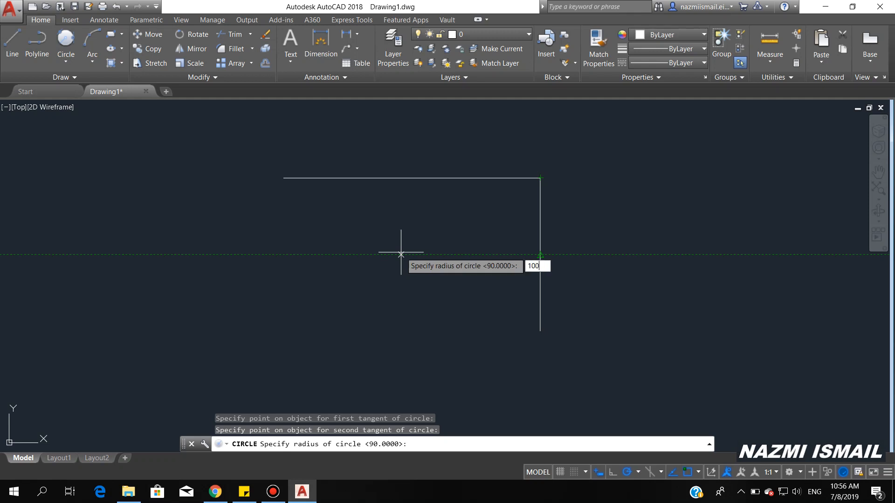
key(Return)
scroll(474, 283, down, 2)
click(586, 332)
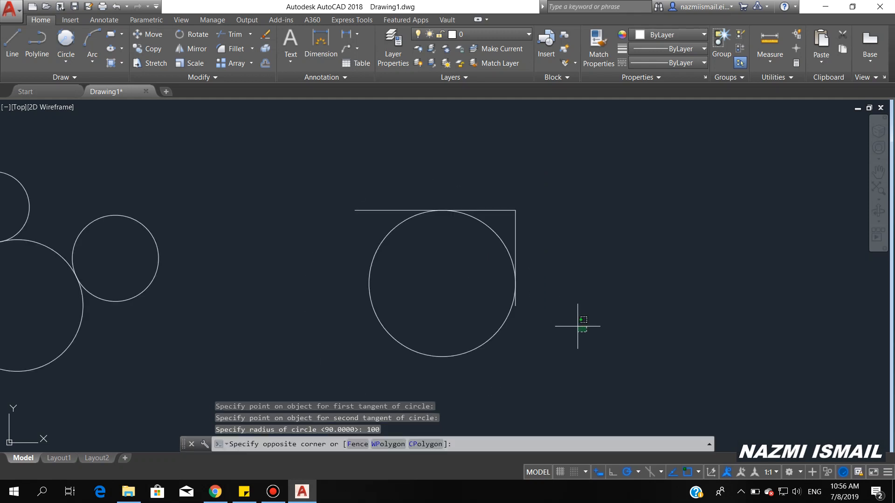
key(Escape)
Step: Draw three connected lines in the empty area farther right: a horizontal top, a vertical left side and a horizontal bottom, open on the right
scroll(553, 286, up, 5)
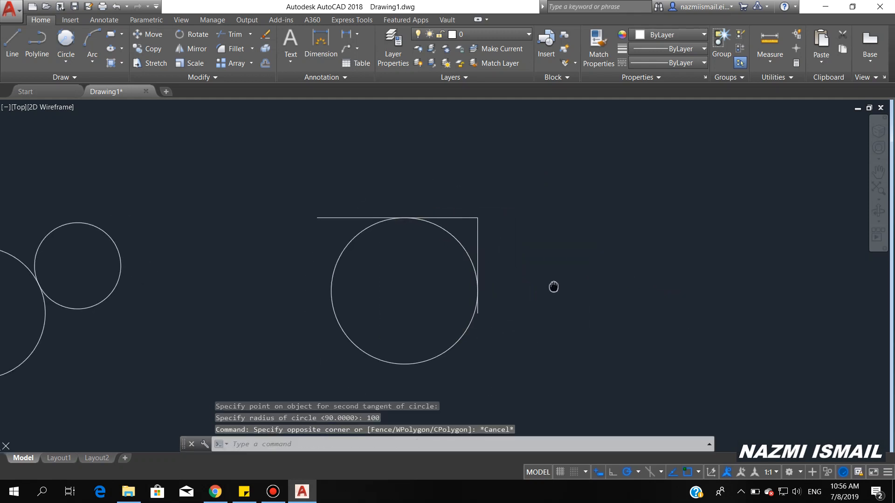
scroll(136, 259, up, 3)
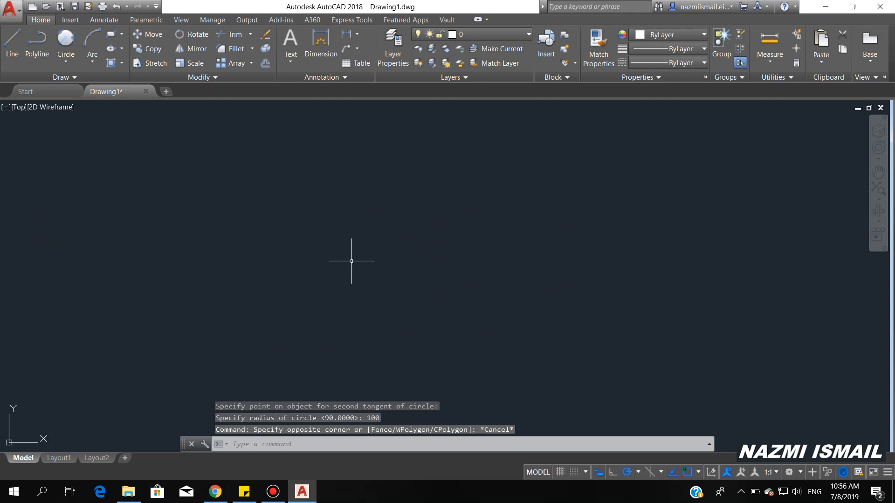
text(l)
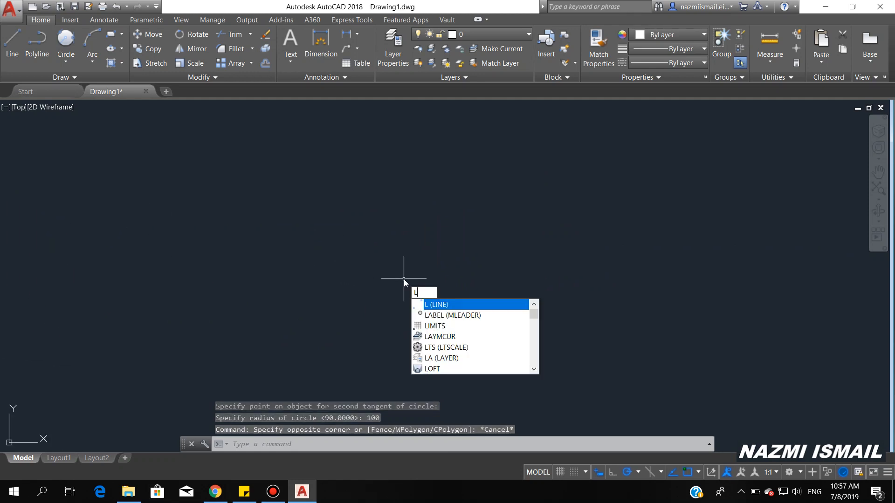
key(Return)
click(409, 175)
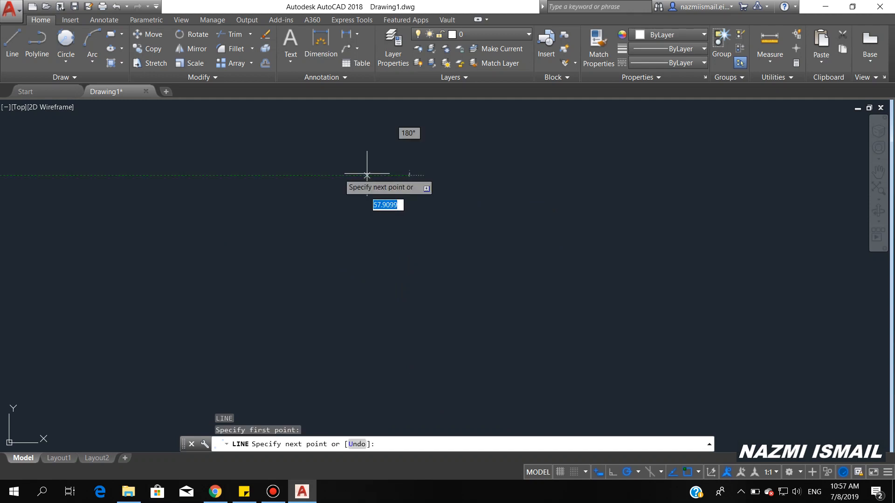
click(221, 175)
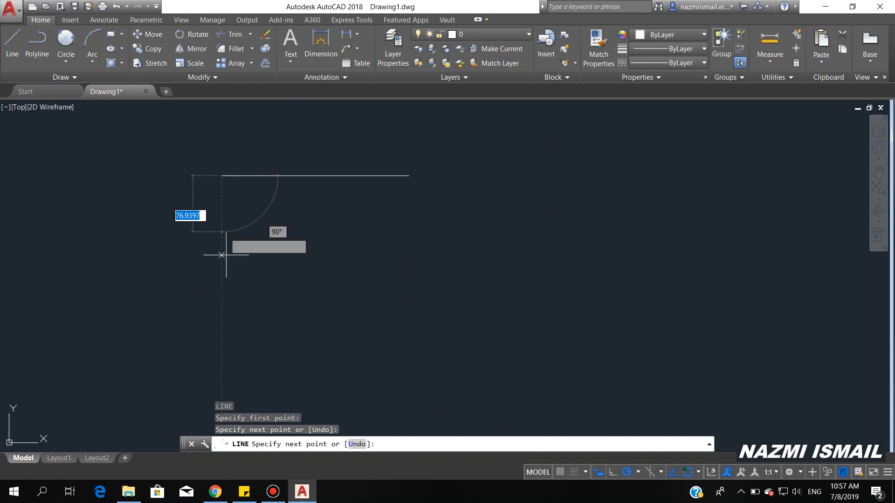
click(221, 335)
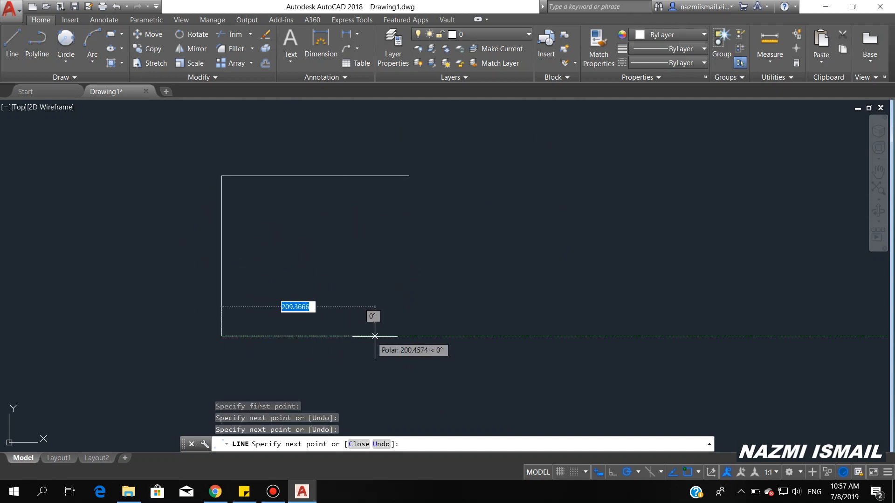
click(412, 336)
key(Escape)
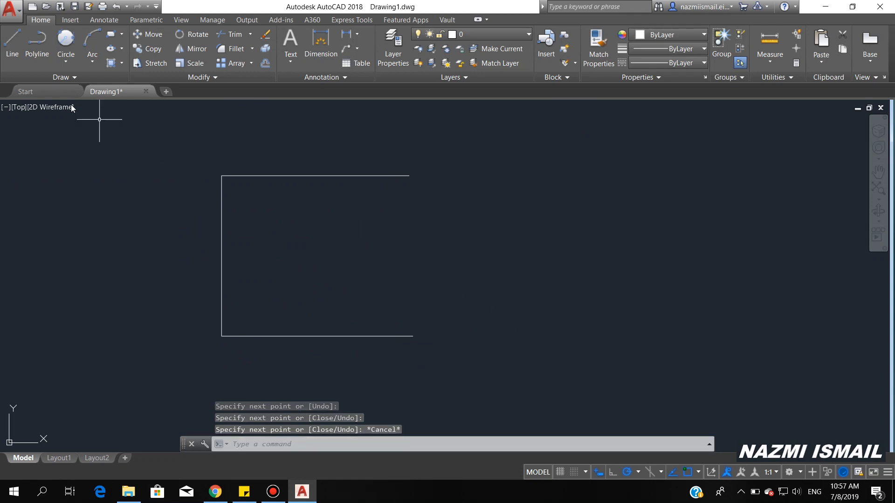
Step: Draw a Tan, Tan, Tan circle tangent to the top, left and bottom lines of the new open shape
click(66, 60)
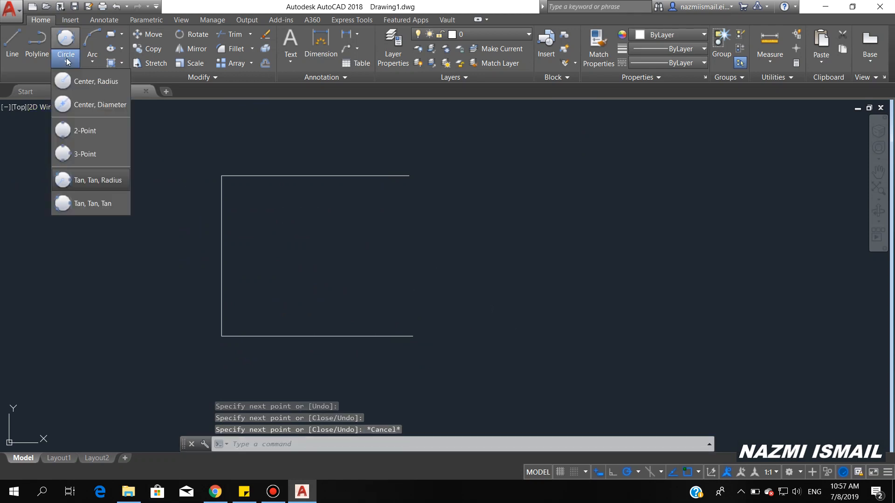
click(80, 203)
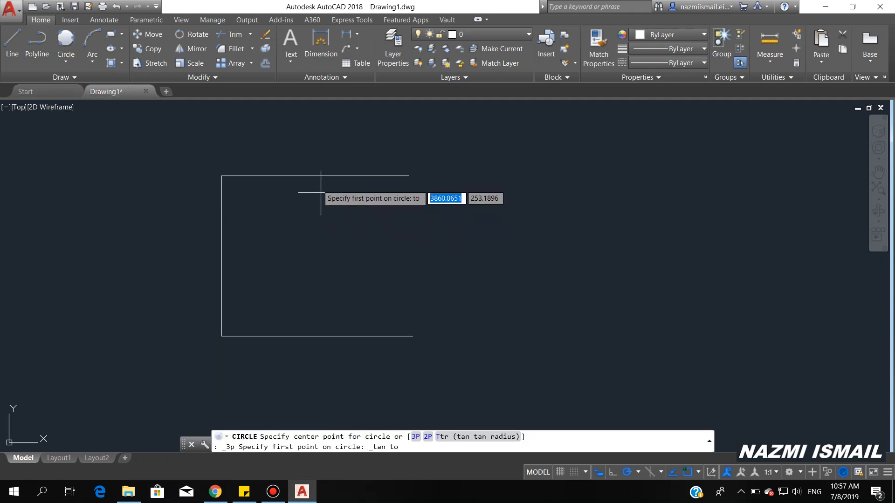
click(314, 176)
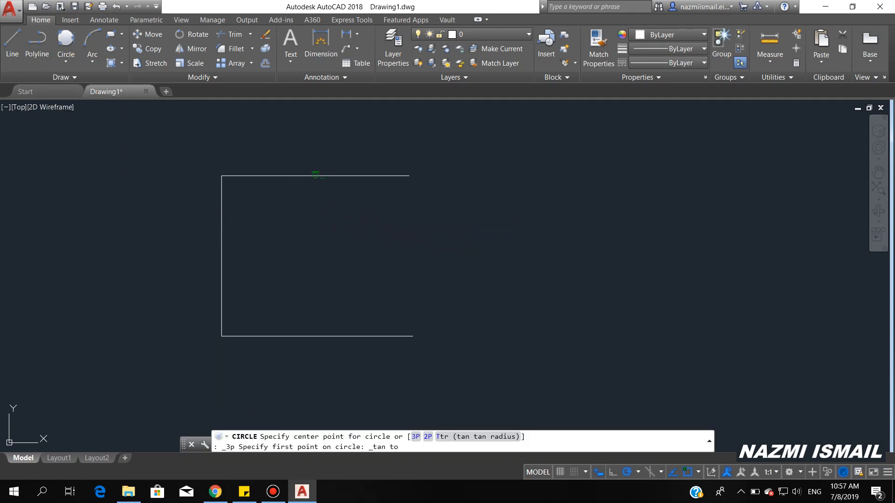
click(221, 255)
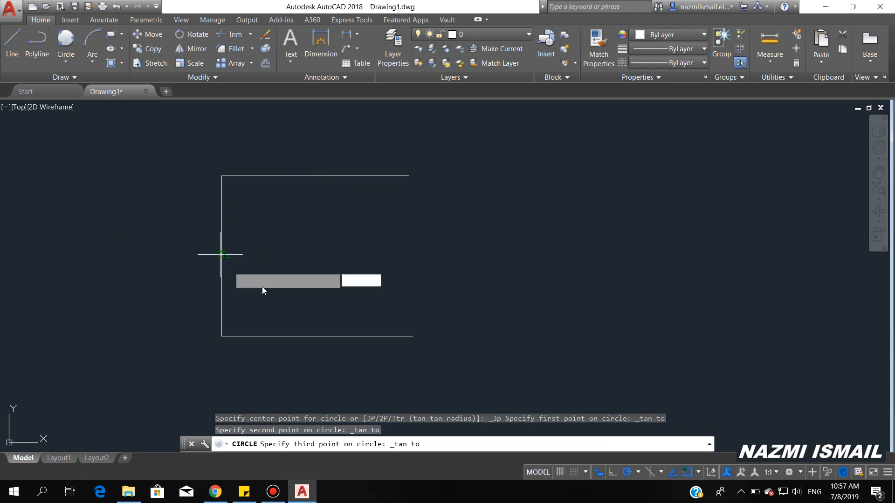
click(323, 335)
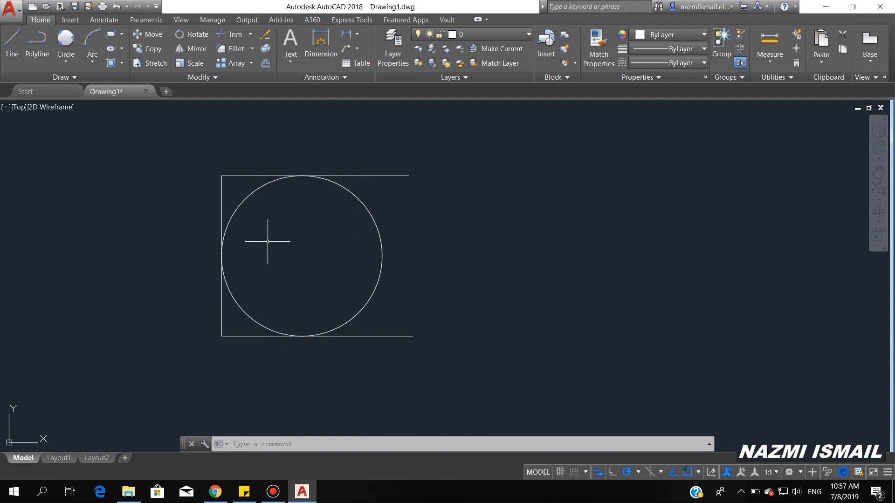
scroll(382, 299, down, 6)
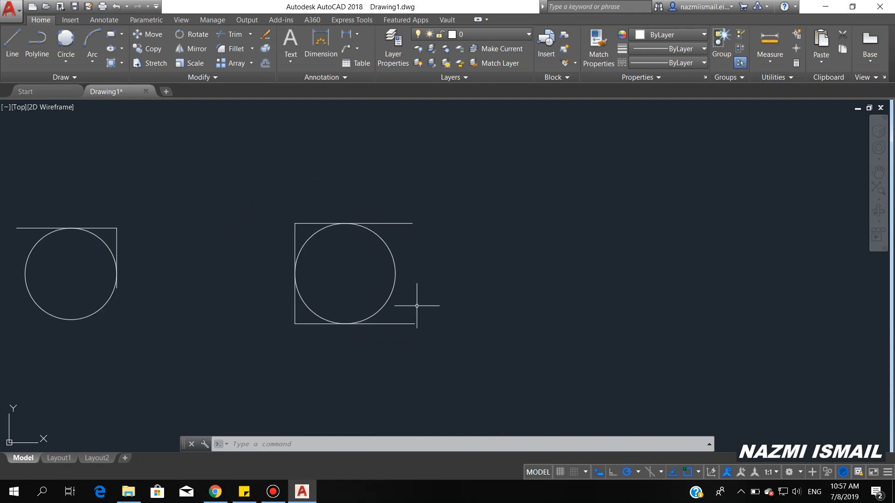
scroll(390, 303, up, 4)
scroll(390, 304, up, 4)
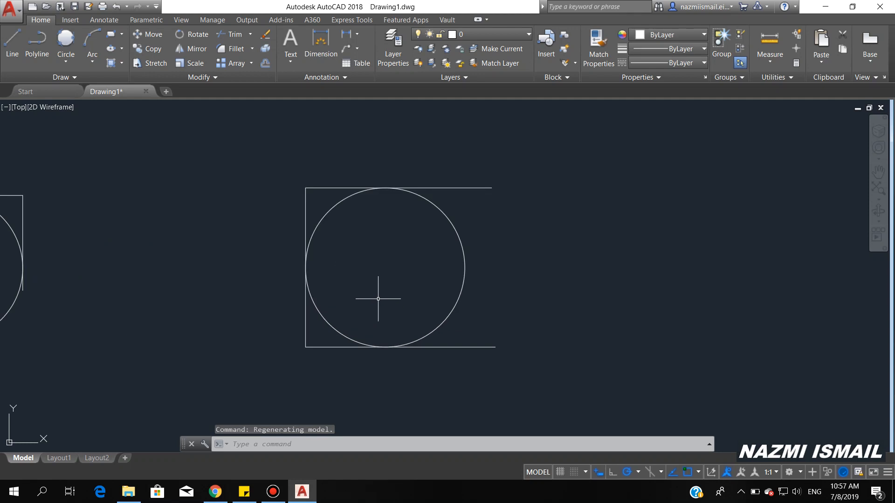
middle_drag(370, 287, 382, 290)
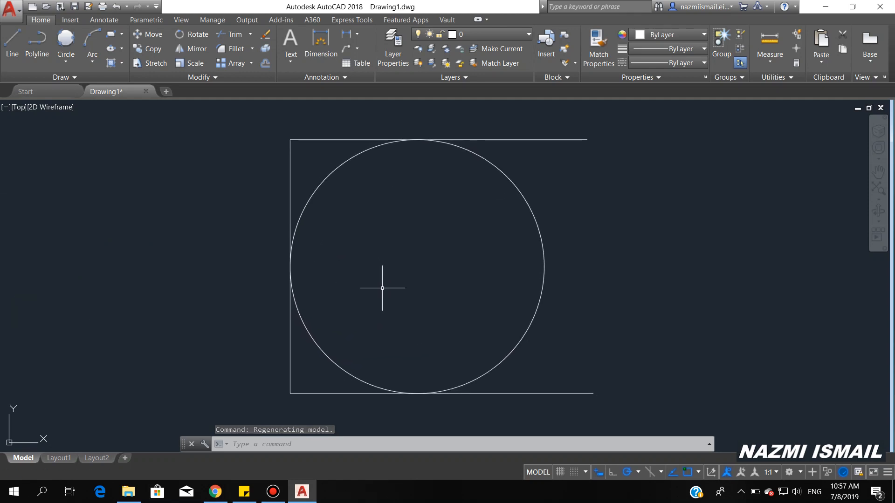